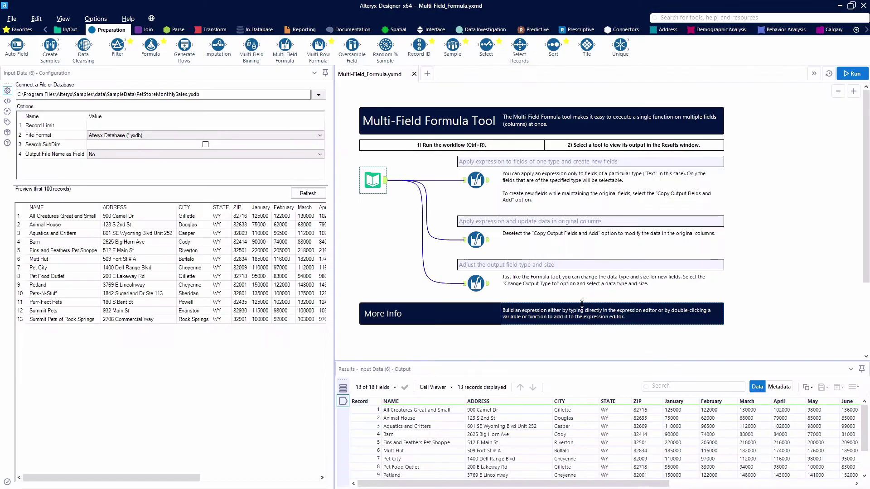
Delete the three example Multi-Field Formula tools from the canvas.
{"action": "left_click", "coordinate": [475, 180]}
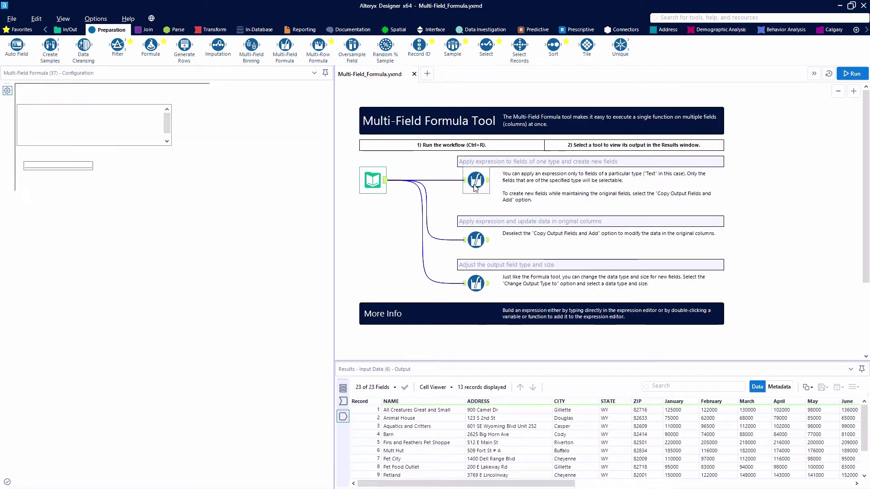
{"action": "key", "text": "Delete"}
{"action": "left_click", "coordinate": [476, 240]}
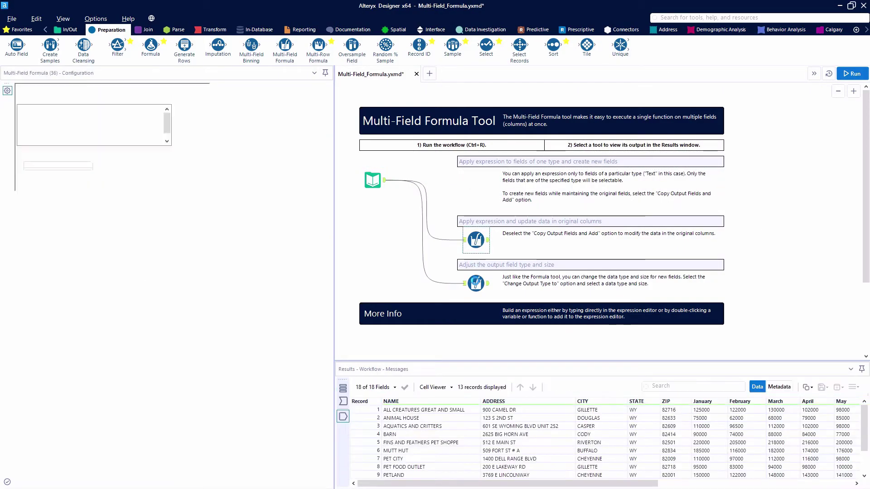
{"action": "left_click", "coordinate": [476, 286], "text": "ctrl"}
{"action": "key", "text": "Delete"}
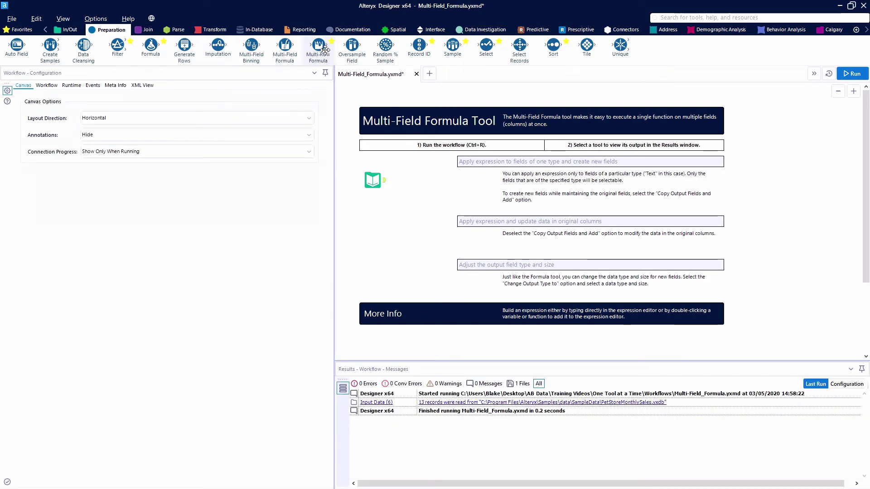
Add a new Multi-Field Formula tool from the Preparation tools, connected after the Input Data tool.
{"action": "left_click", "coordinate": [22, 30]}
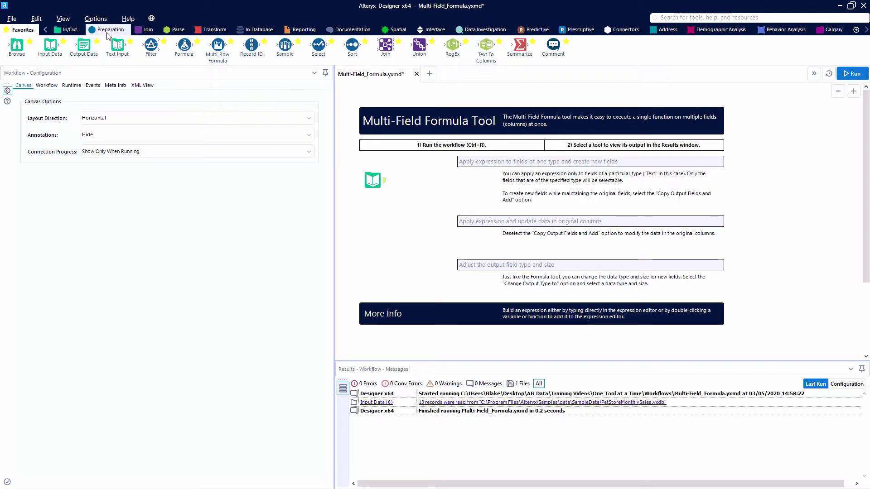
{"action": "left_click", "coordinate": [108, 32]}
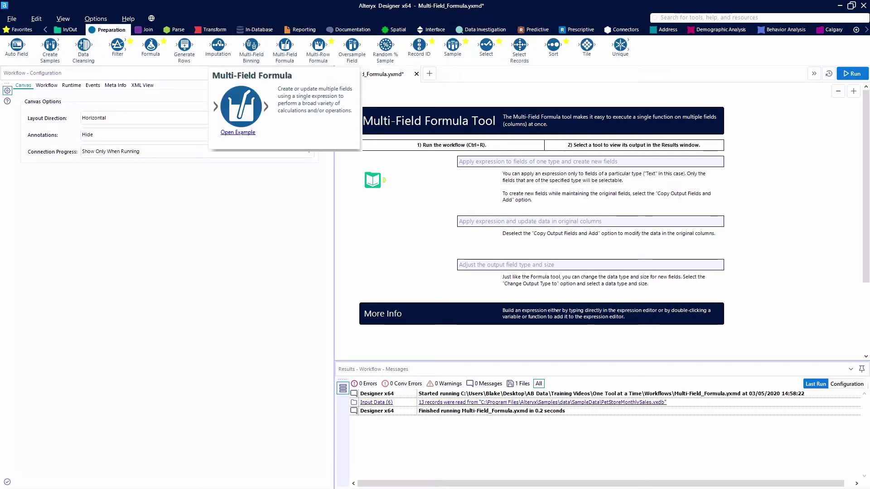
{"action": "left_click_drag", "start_coordinate": [277, 61], "coordinate": [468, 180]}
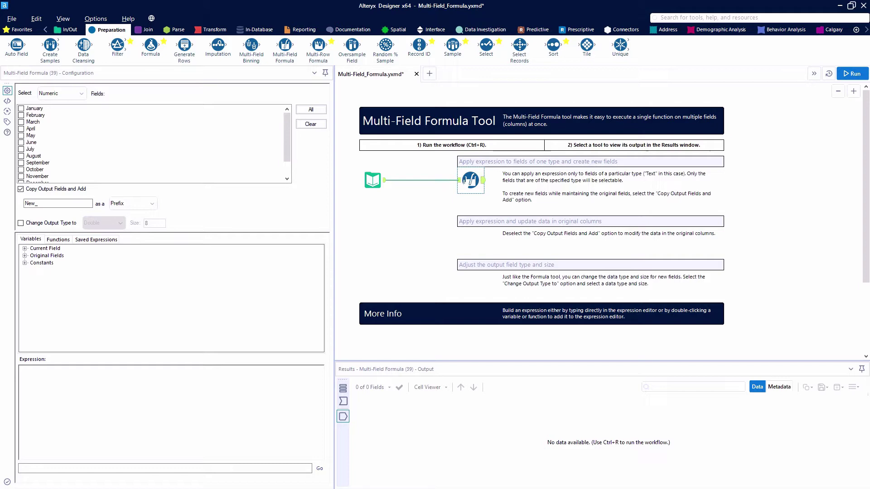
Limit the tool to Text fields, check all of them, and keep the New_ prefix for copies.
{"action": "left_click", "coordinate": [421, 180]}
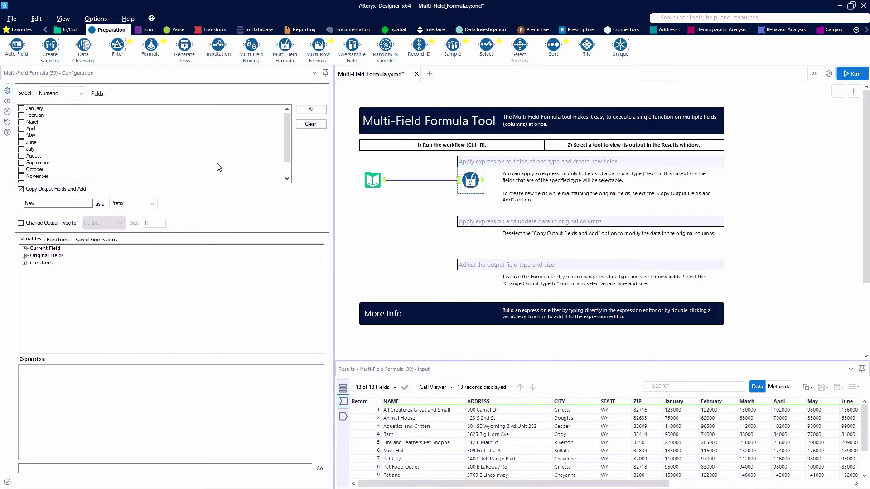
{"action": "left_click", "coordinate": [80, 93]}
{"action": "left_click", "coordinate": [55, 115]}
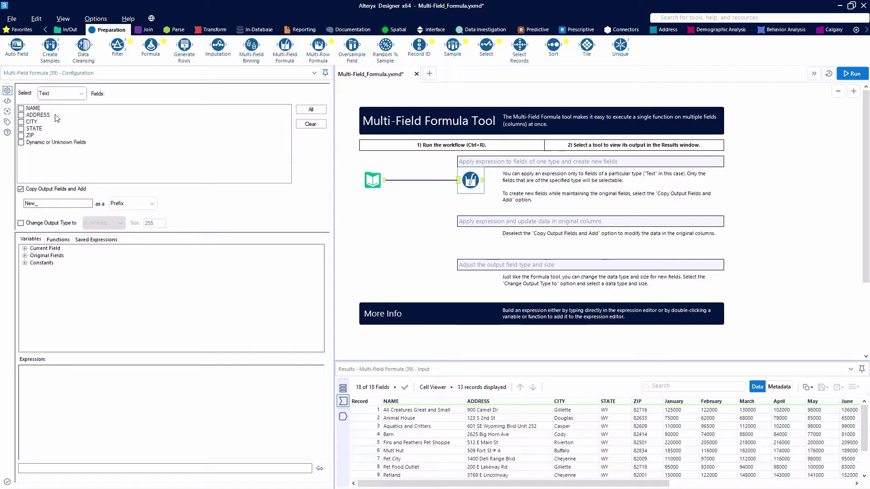
{"action": "left_click", "coordinate": [307, 111]}
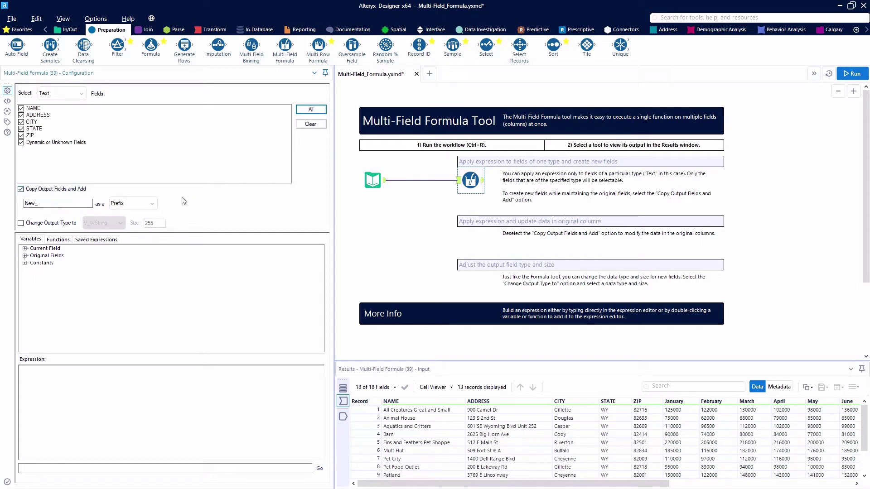
{"action": "left_click", "coordinate": [134, 204]}
{"action": "left_click", "coordinate": [136, 219]}
{"action": "left_click", "coordinate": [144, 207]}
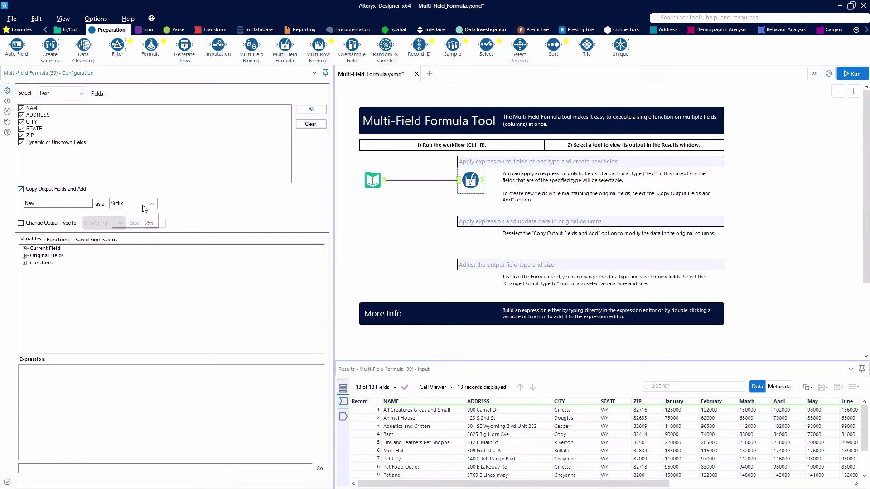
{"action": "left_click", "coordinate": [133, 215]}
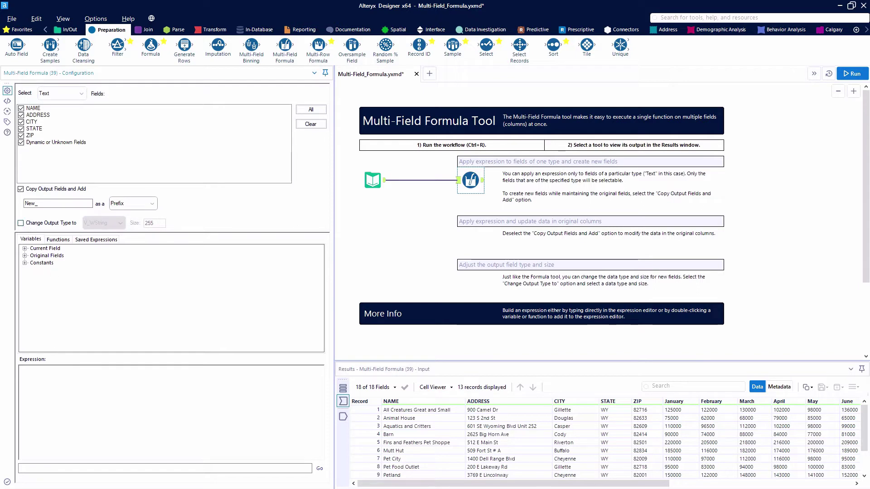
Build the expression Uppercase([_CurrentField_]) and run the workflow, giving 23 fields including New_ copies.
{"action": "left_click", "coordinate": [59, 239]}
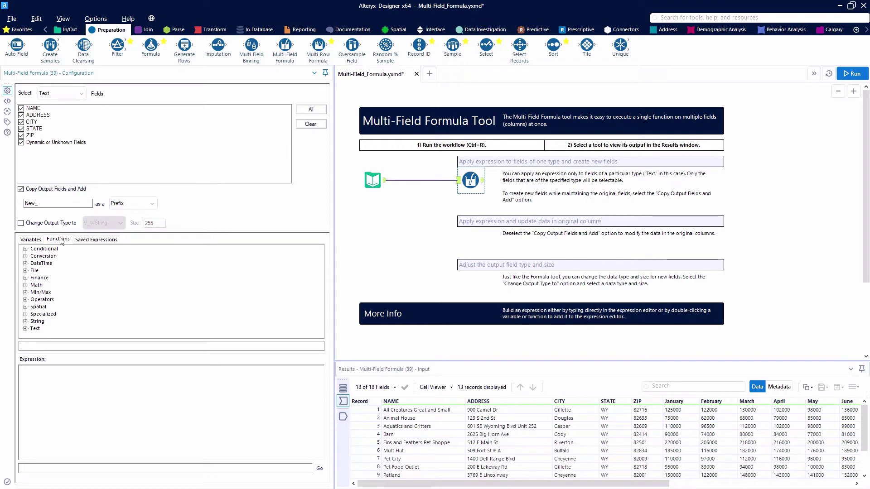
{"action": "left_click", "coordinate": [25, 322]}
{"action": "scroll", "coordinate": [80, 325], "scroll_direction": "down", "scroll_amount": 2}
{"action": "scroll", "coordinate": [81, 325], "scroll_direction": "down", "scroll_amount": 5}
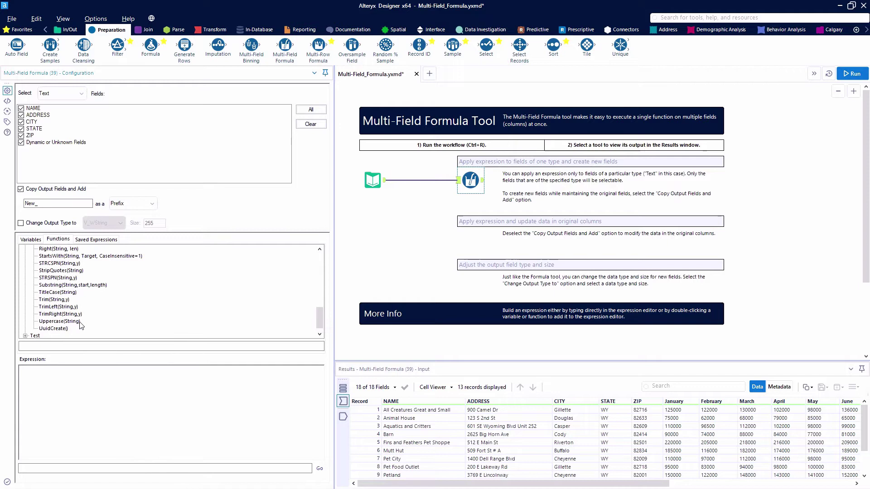
{"action": "left_click", "coordinate": [54, 321]}
{"action": "double_click", "coordinate": [54, 321]}
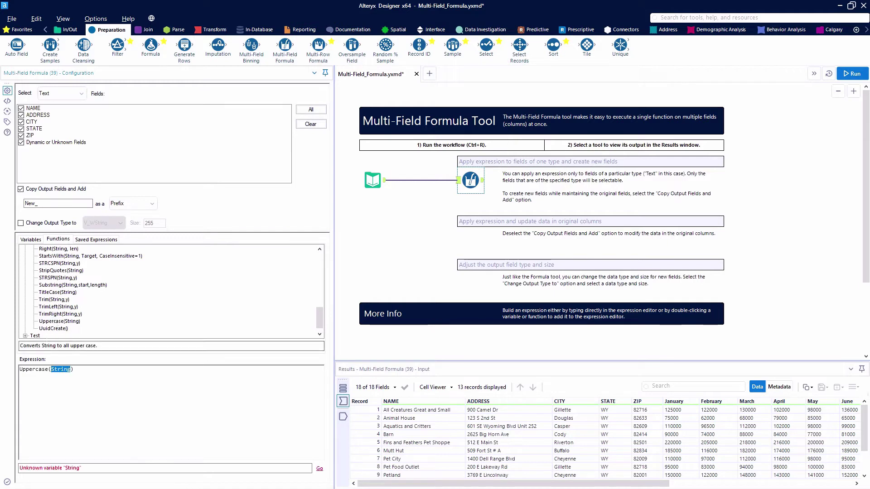
{"action": "left_click", "coordinate": [29, 239]}
{"action": "left_click", "coordinate": [25, 248]}
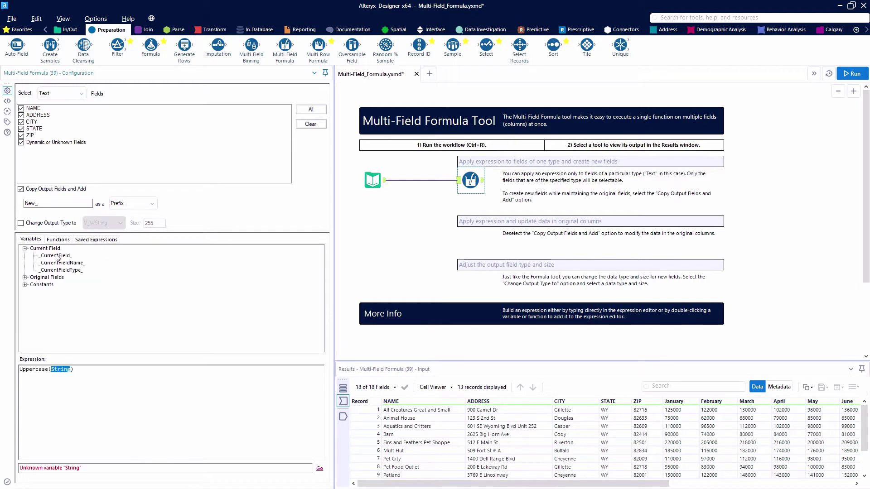
{"action": "double_click", "coordinate": [66, 257]}
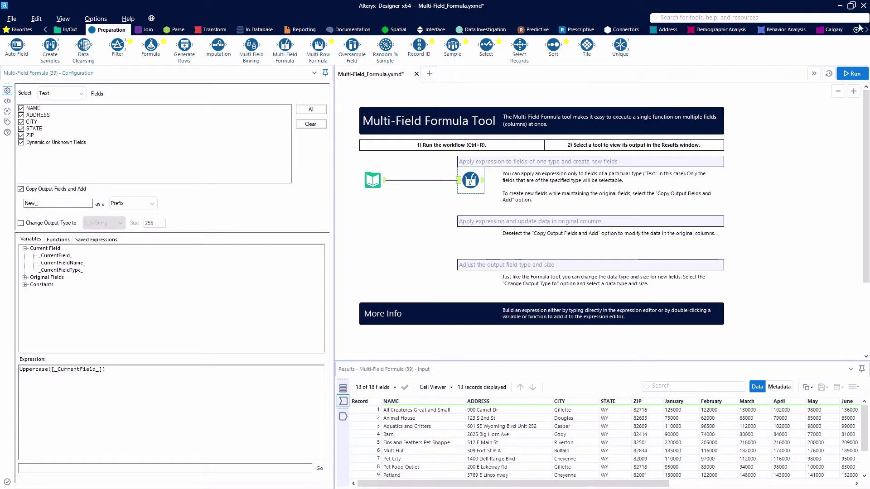
{"action": "left_click", "coordinate": [852, 74]}
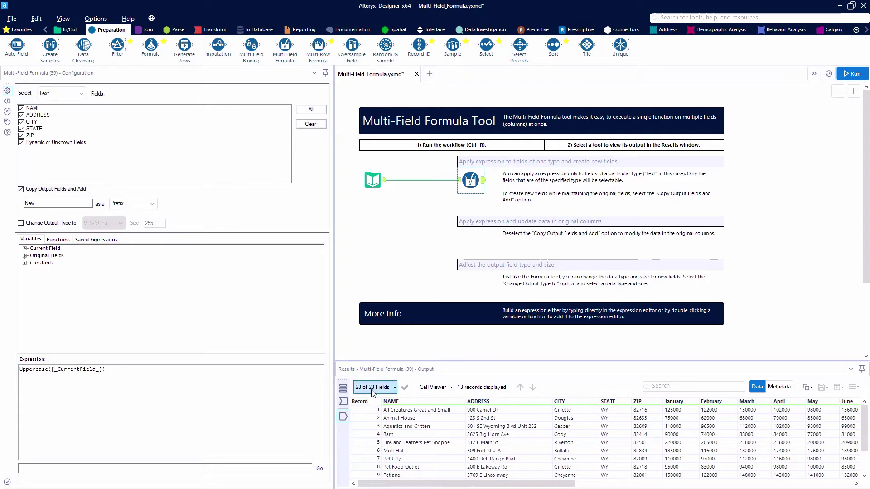
{"action": "left_click_drag", "start_coordinate": [458, 484], "coordinate": [736, 483]}
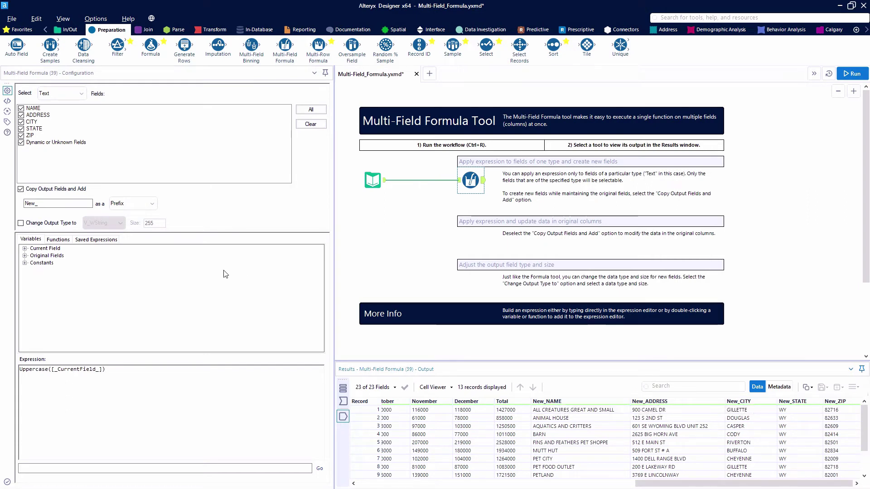
Rename the copies with a _New suffix instead of New_ and rerun to get NAME_New and CITY_New.
{"action": "left_click", "coordinate": [132, 203]}
{"action": "left_click", "coordinate": [135, 221]}
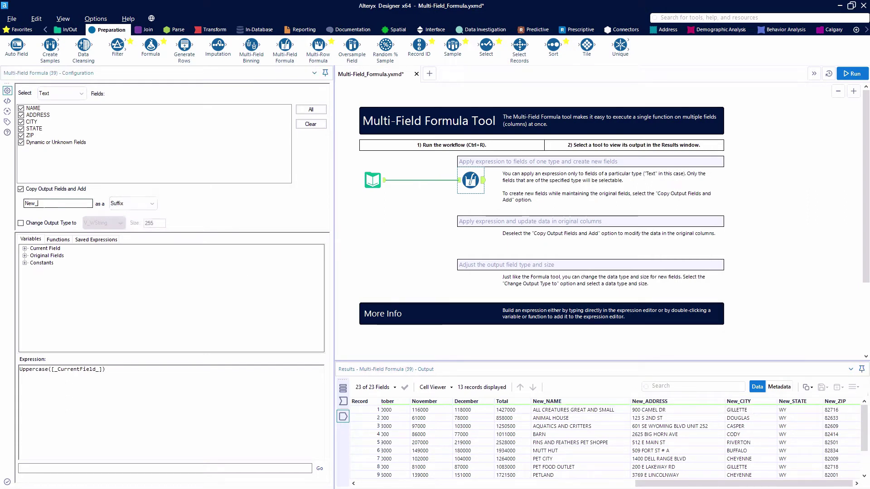
{"action": "left_click_drag", "start_coordinate": [54, 203], "coordinate": [23, 210]}
{"action": "type", "text": "_N"}
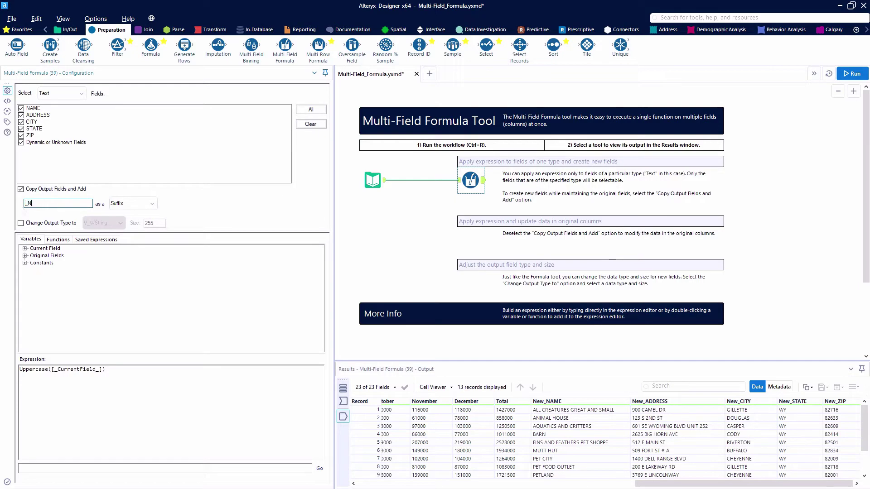
{"action": "left_click", "coordinate": [852, 73]}
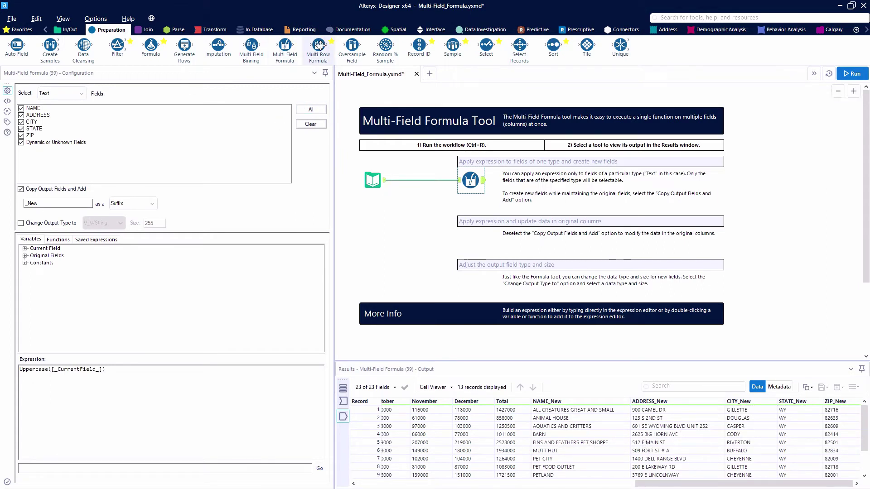
Paste a copy of the uppercase Multi-Field Formula tool and connect Input Data to it.
{"action": "right_click", "coordinate": [467, 174]}
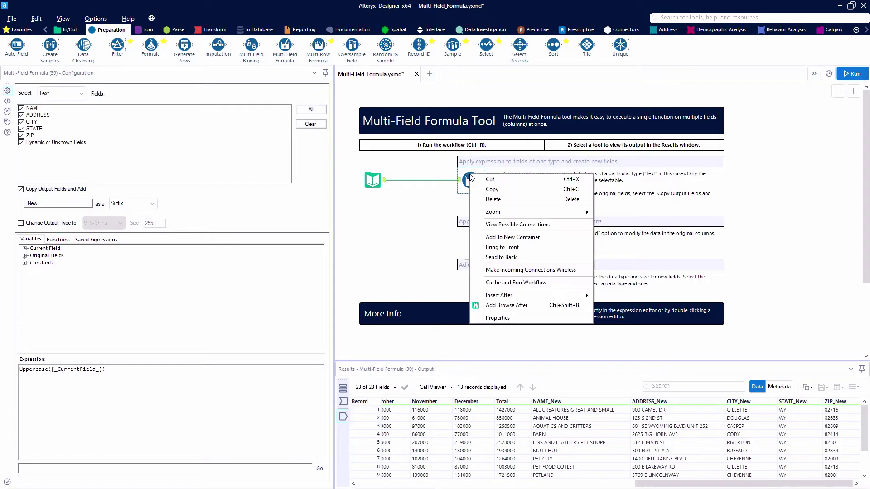
{"action": "key", "text": "Escape"}
{"action": "left_click", "coordinate": [477, 239]}
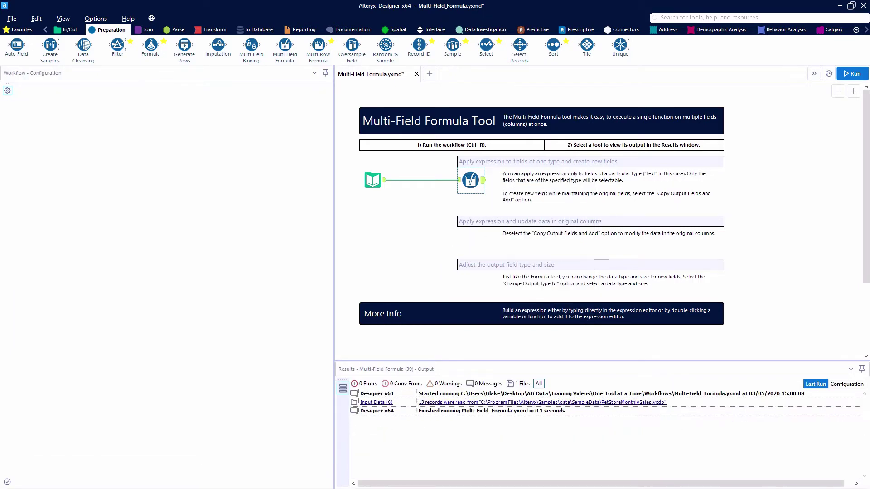
{"action": "right_click", "coordinate": [476, 238]}
{"action": "left_click", "coordinate": [470, 236]}
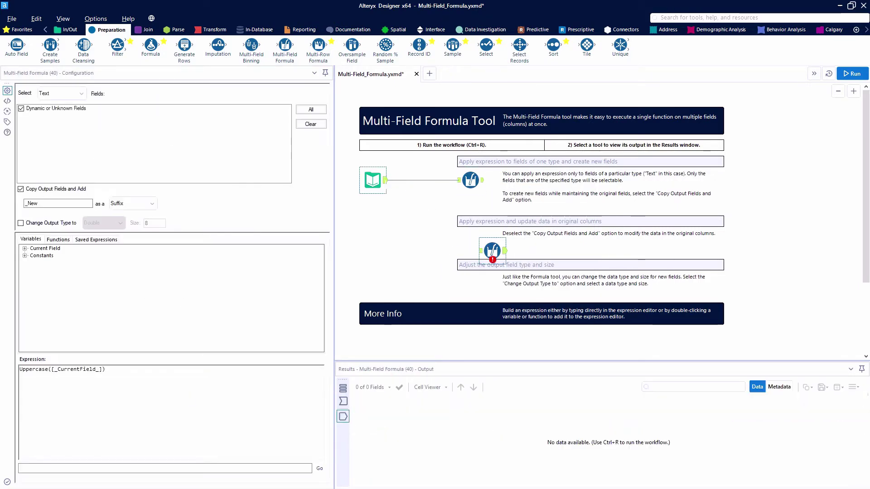
{"action": "left_click_drag", "start_coordinate": [385, 180], "coordinate": [476, 245]}
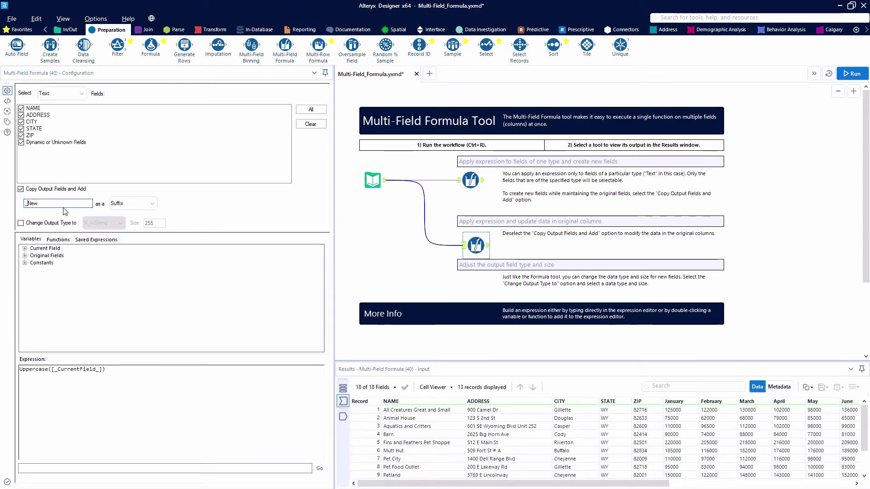
Turn off Copy Output Fields on the copy, reposition it, and rerun to uppercase fields in place.
{"action": "left_click", "coordinate": [28, 190]}
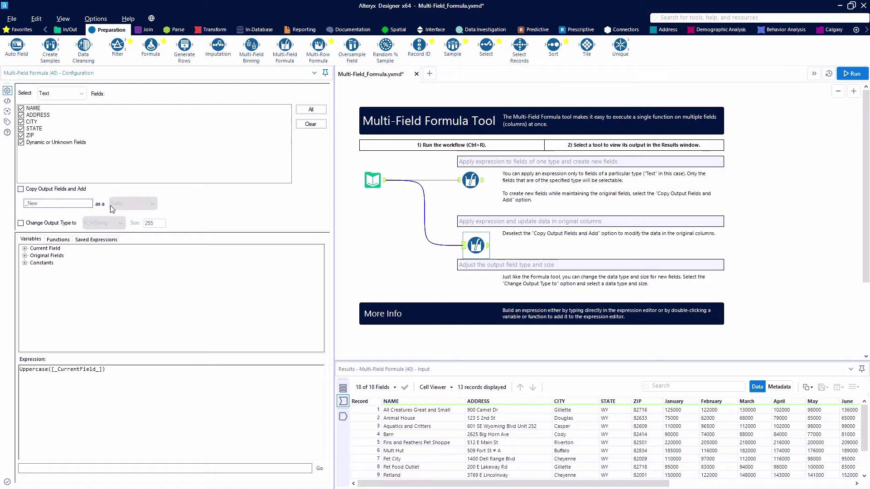
{"action": "left_click_drag", "start_coordinate": [467, 255], "coordinate": [463, 250]}
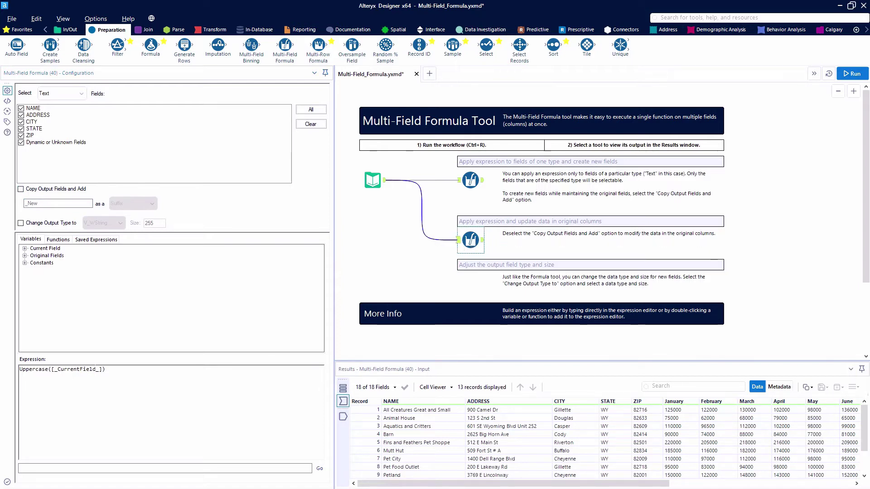
{"action": "left_click", "coordinate": [853, 74]}
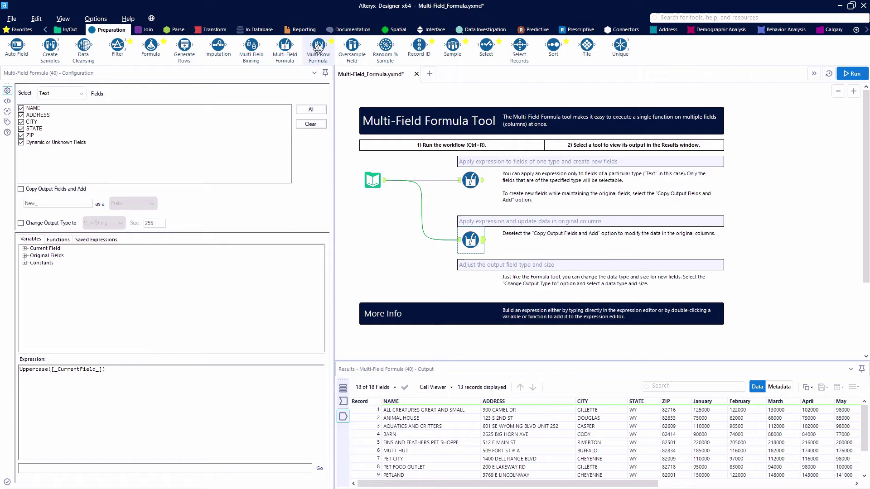
Add a third Multi-Field Formula tool connected to Input Data with all numeric month fields checked.
{"action": "left_click_drag", "start_coordinate": [282, 54], "coordinate": [464, 286]}
{"action": "left_click_drag", "start_coordinate": [385, 179], "coordinate": [452, 289]}
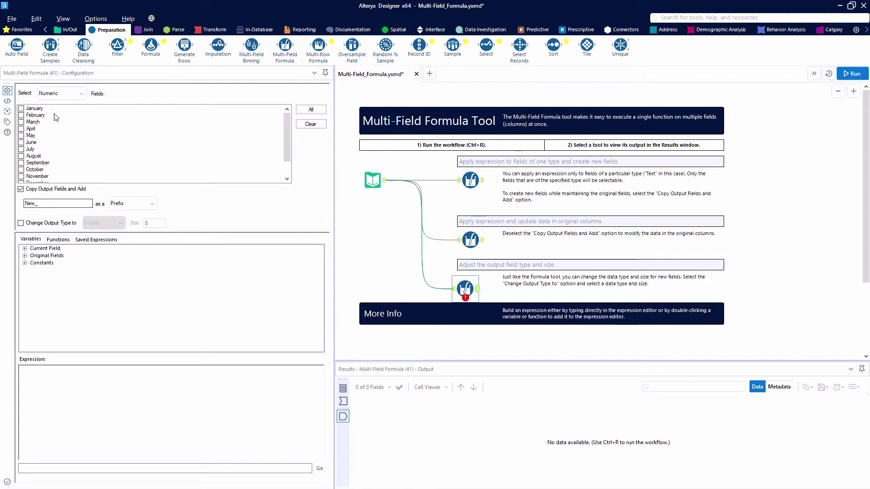
{"action": "left_click", "coordinate": [311, 110]}
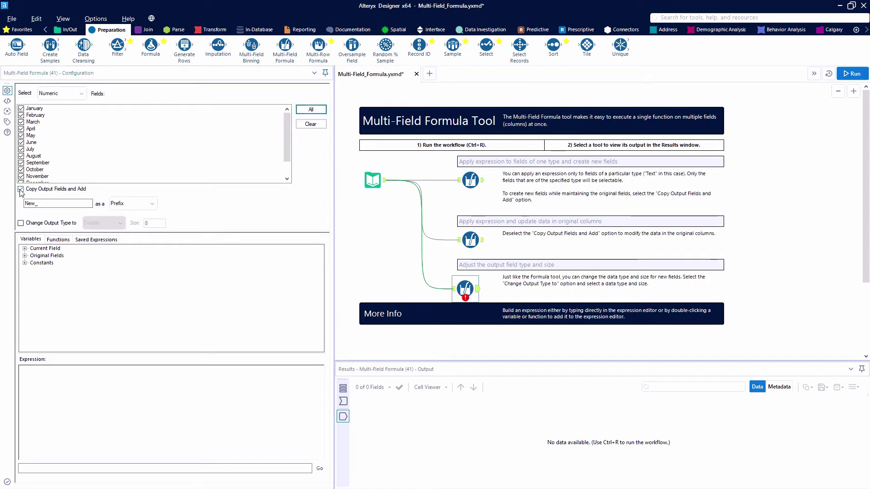
Name the new copies with a '% Total' suffix and exclude the Total field.
{"action": "double_click", "coordinate": [56, 203]}
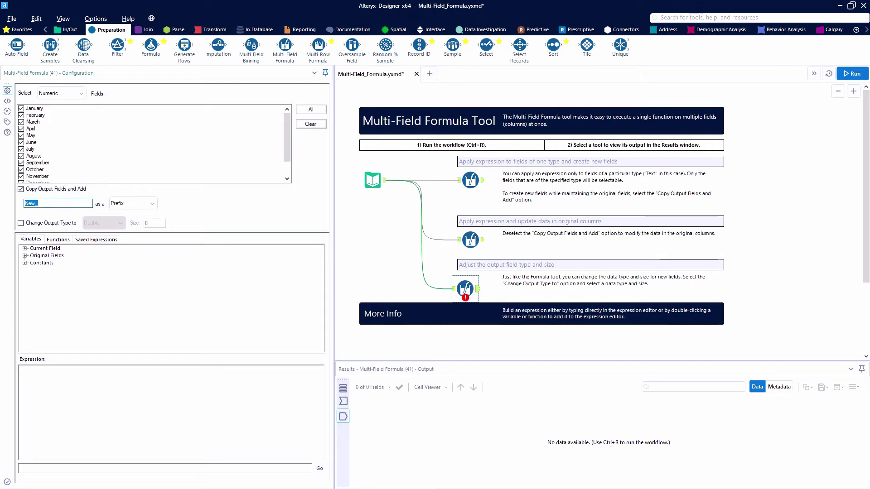
{"action": "type", "text": "% Total"}
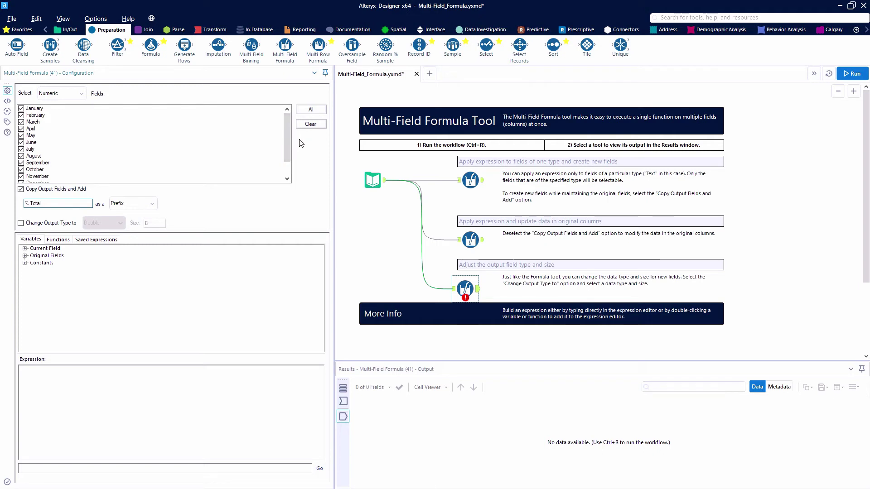
{"action": "left_click", "coordinate": [135, 204]}
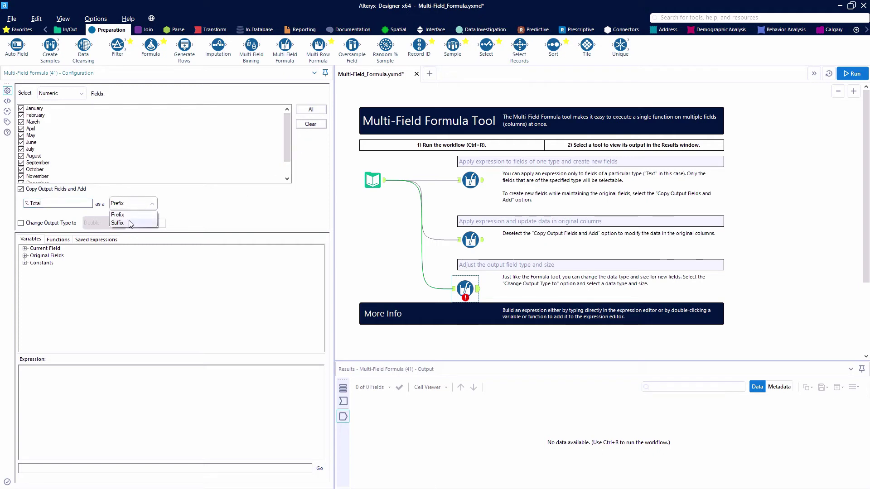
{"action": "left_click", "coordinate": [129, 221]}
{"action": "scroll", "coordinate": [290, 149], "scroll_direction": "down", "scroll_amount": 1}
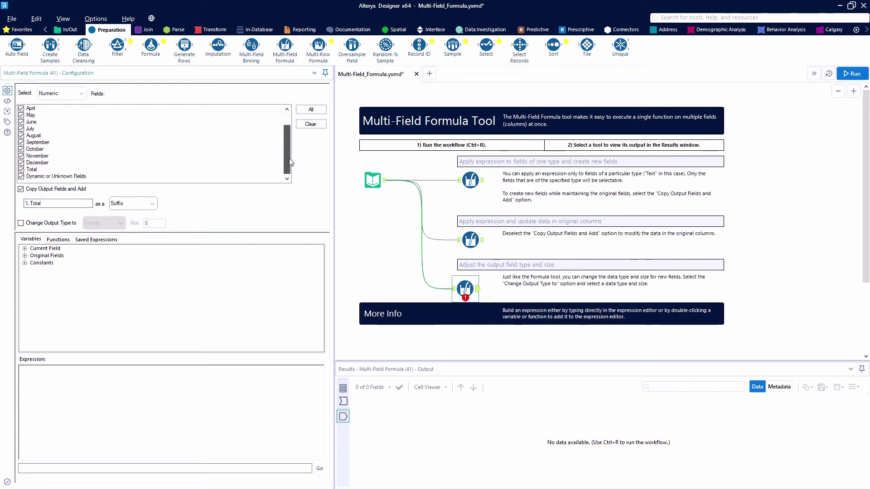
{"action": "left_click", "coordinate": [21, 170]}
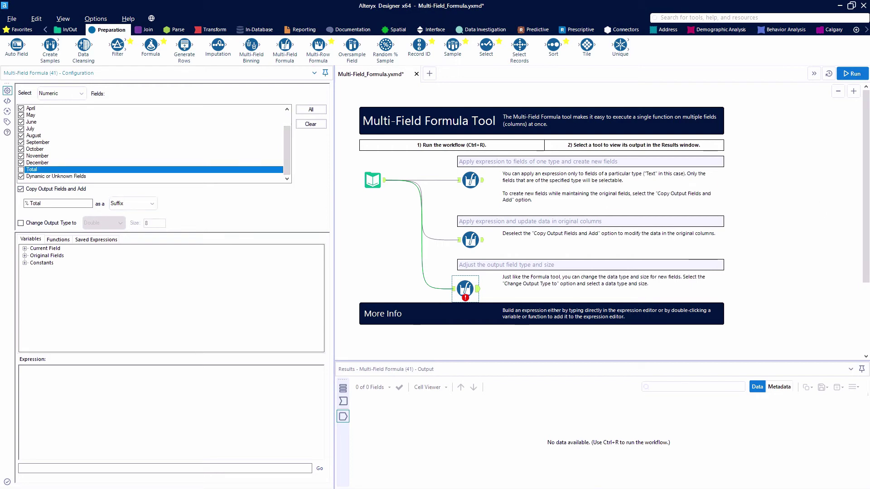
Change the output type of the new fields to FixedDecimal with size 4.1.
{"action": "left_click", "coordinate": [21, 224]}
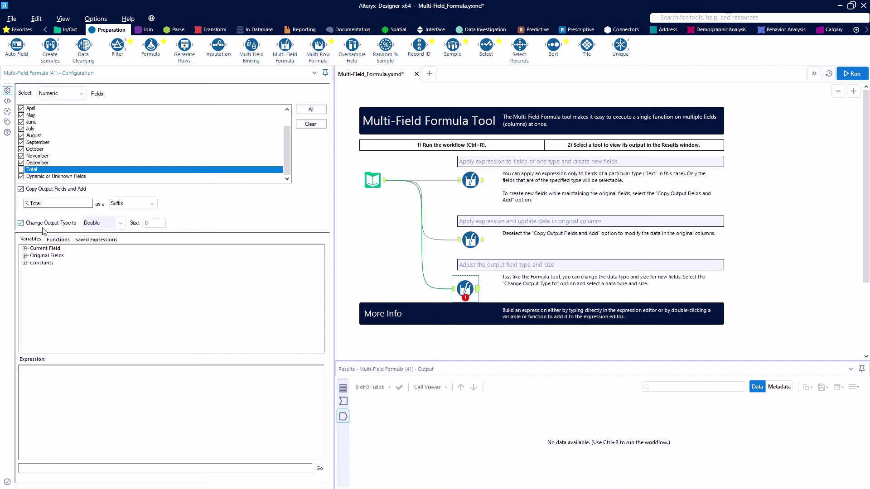
{"action": "left_click", "coordinate": [119, 223]}
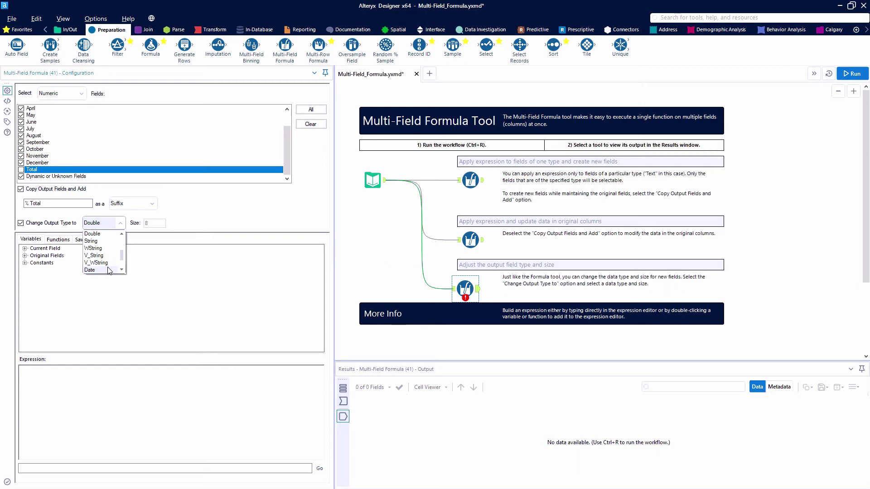
{"action": "scroll", "coordinate": [109, 271], "scroll_direction": "up", "scroll_amount": 2}
{"action": "left_click", "coordinate": [97, 255]}
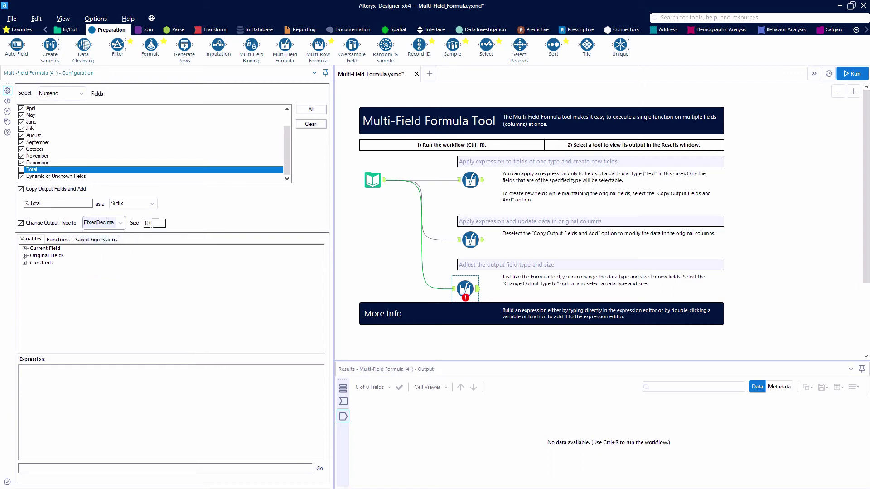
{"action": "left_click", "coordinate": [152, 223]}
{"action": "type", "text": "4.1"}
Enter the expression [_CurrentField_]/[Total]*100 to compute each month's percentage of Total.
{"action": "left_click", "coordinate": [25, 249]}
{"action": "double_click", "coordinate": [56, 256]}
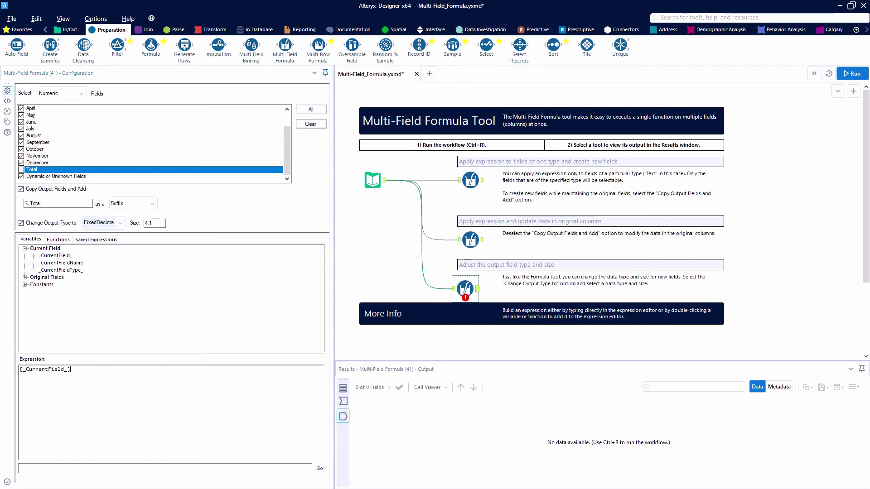
{"action": "type", "text": "/"}
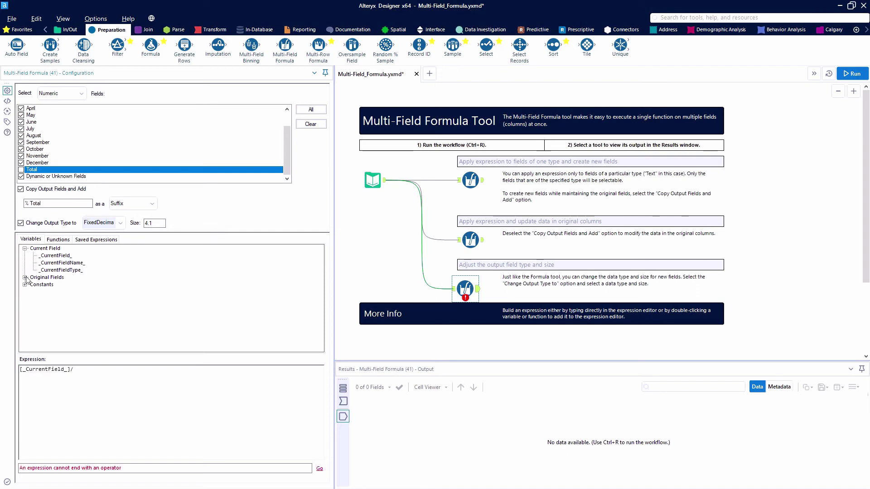
{"action": "left_click", "coordinate": [25, 277]}
{"action": "scroll", "coordinate": [66, 347], "scroll_direction": "down", "scroll_amount": 2}
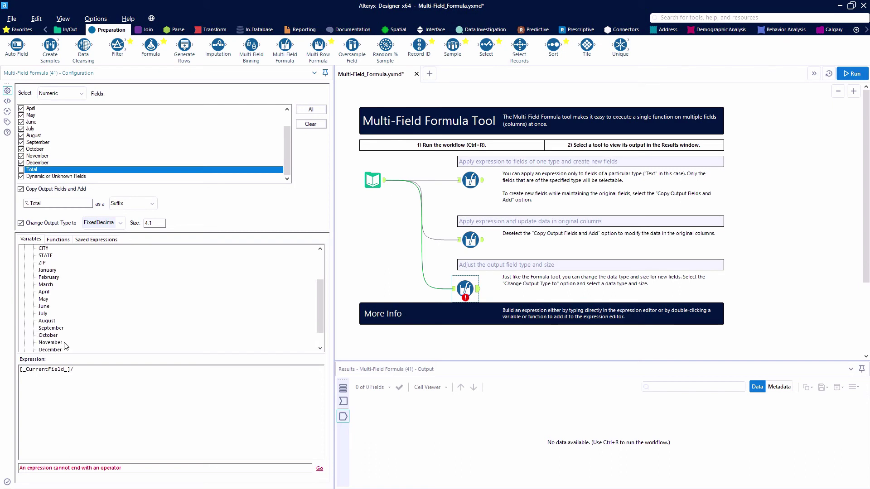
{"action": "double_click", "coordinate": [45, 335]}
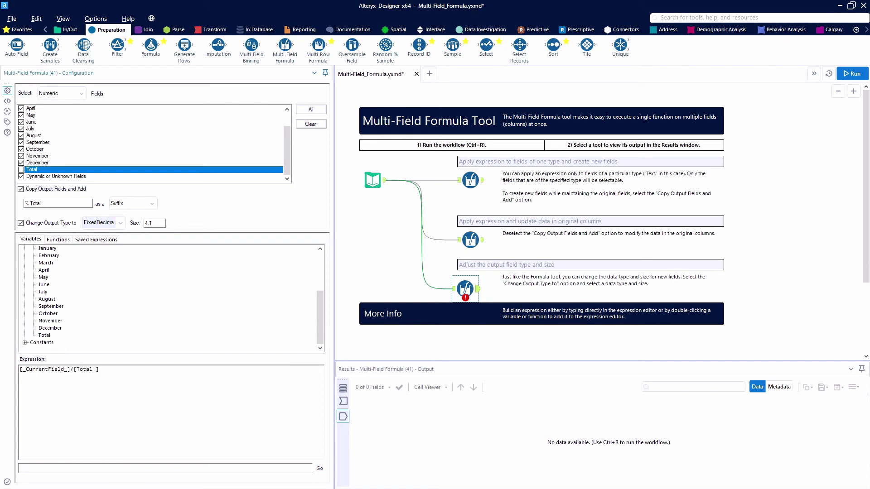
{"action": "type", "text": "*100"}
Run the workflow, align the third tool, and scroll to the January–December % Total columns.
{"action": "left_click", "coordinate": [852, 74]}
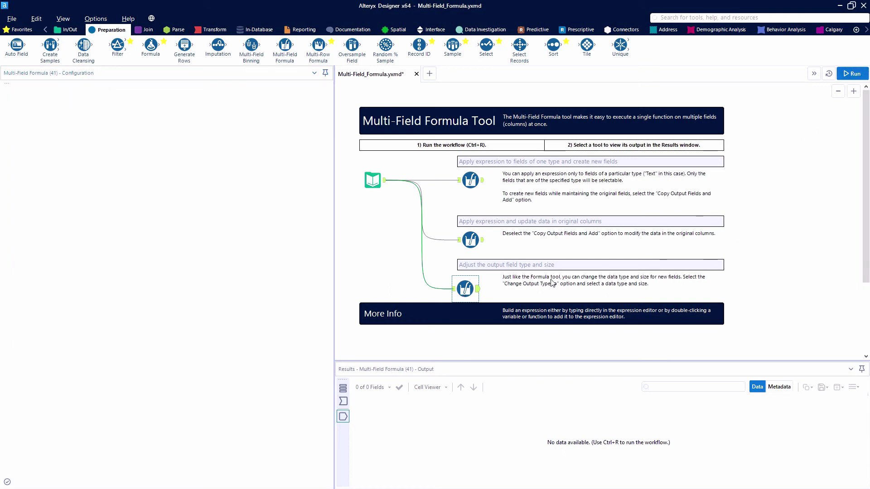
{"action": "left_click", "coordinate": [470, 290]}
{"action": "left_click_drag", "start_coordinate": [467, 289], "coordinate": [472, 289]}
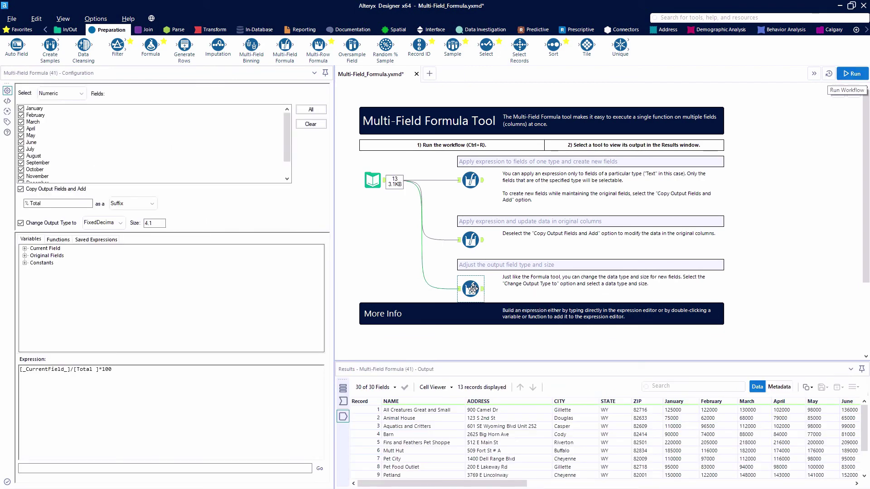
{"action": "left_click_drag", "start_coordinate": [487, 484], "coordinate": [824, 488]}
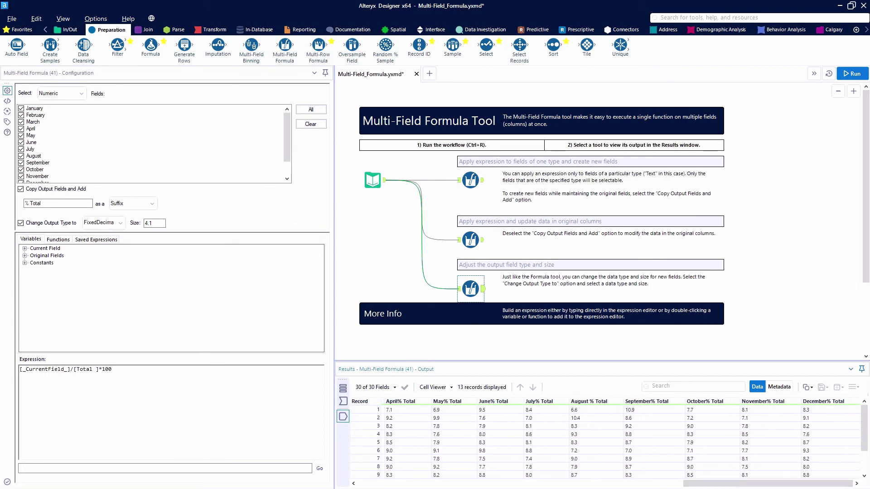